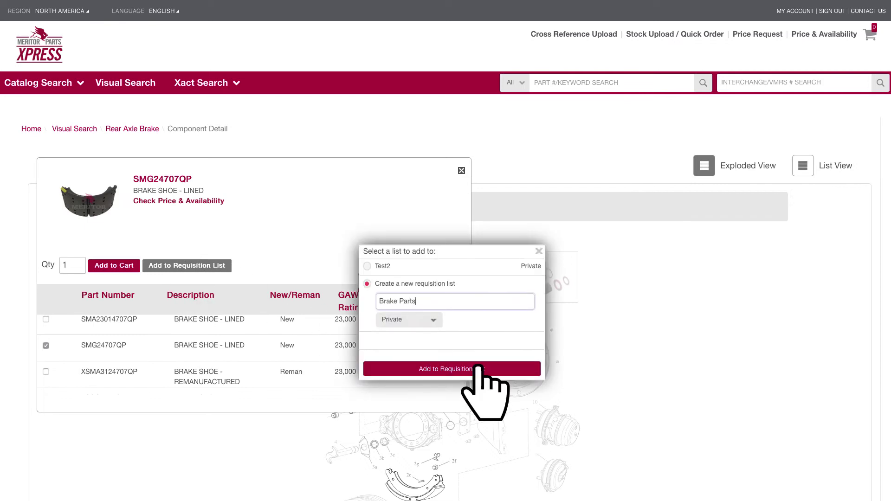
# Save brake shoe SMG24707QP to the new private 'Brake Parts' requisition list and return to the diagram
pyautogui.click(478, 368)
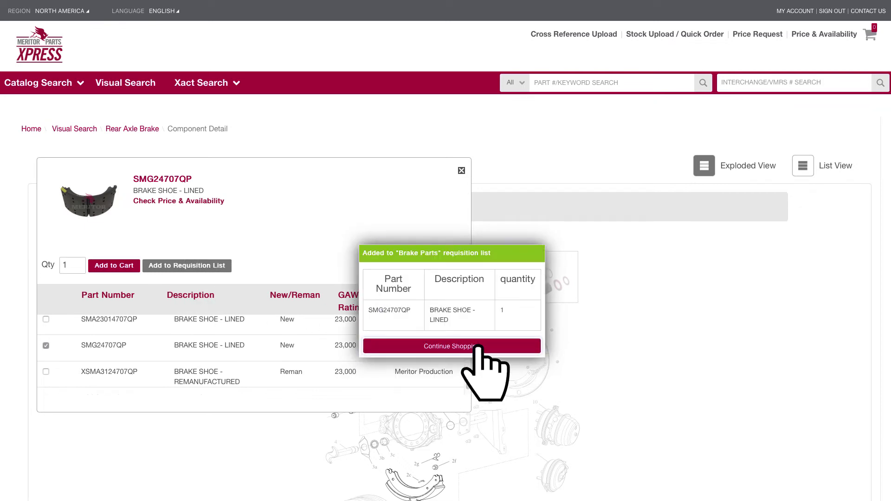
pyautogui.click(478, 347)
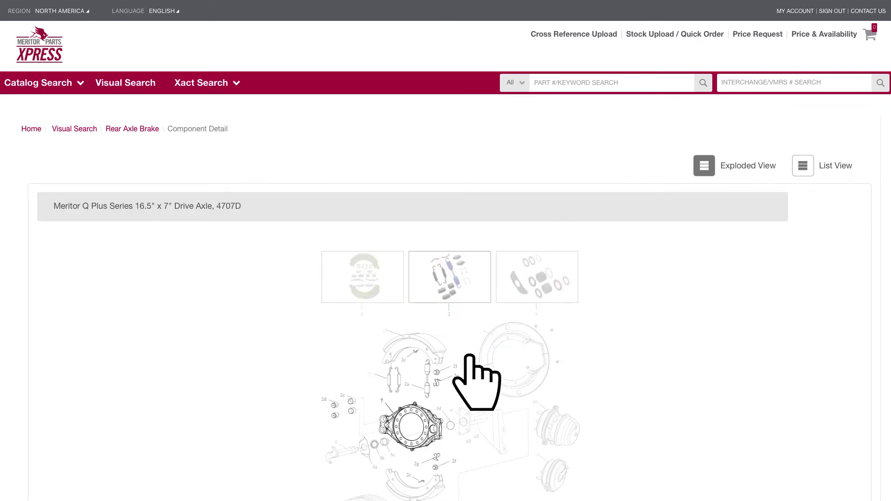
pyautogui.click(399, 431)
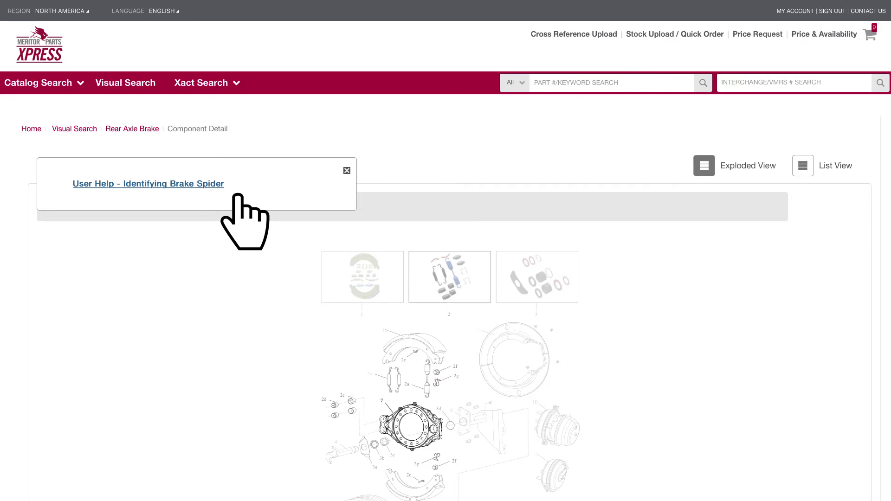
pyautogui.click(347, 170)
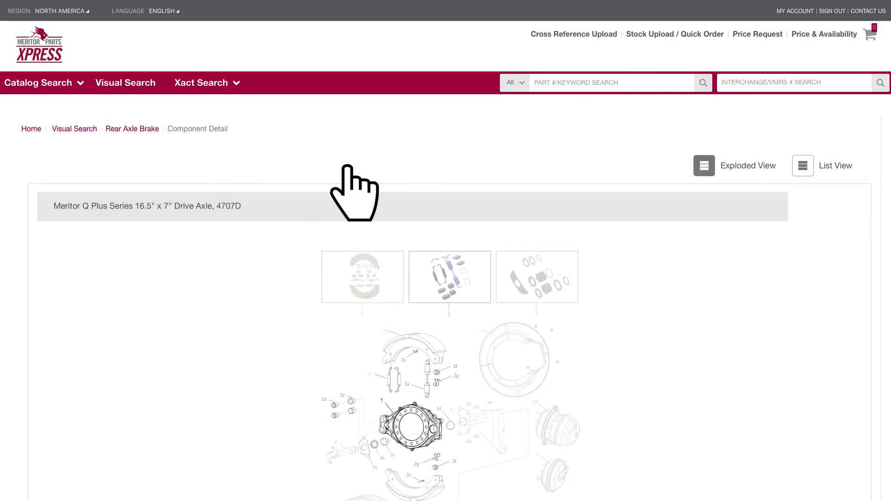
# In list view, expand item 3g and add camshaft hardware 1229D2942 to the cart
pyautogui.click(834, 167)
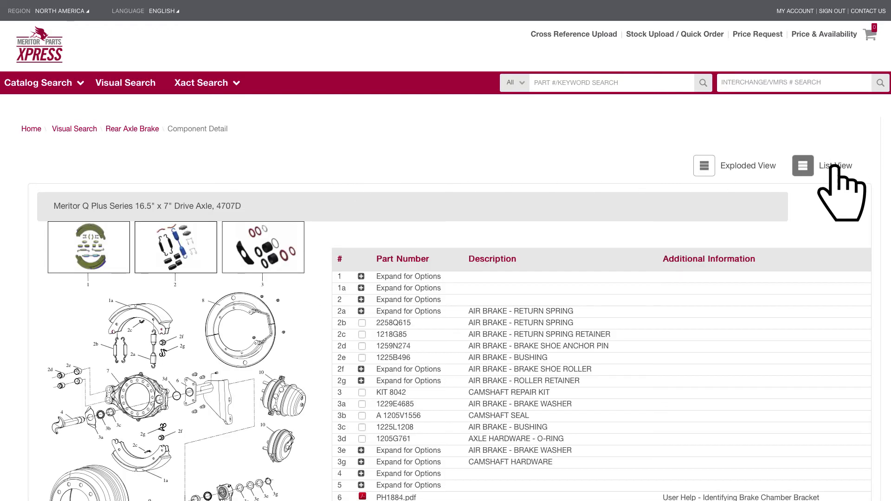
pyautogui.scroll(-2, 817, 195)
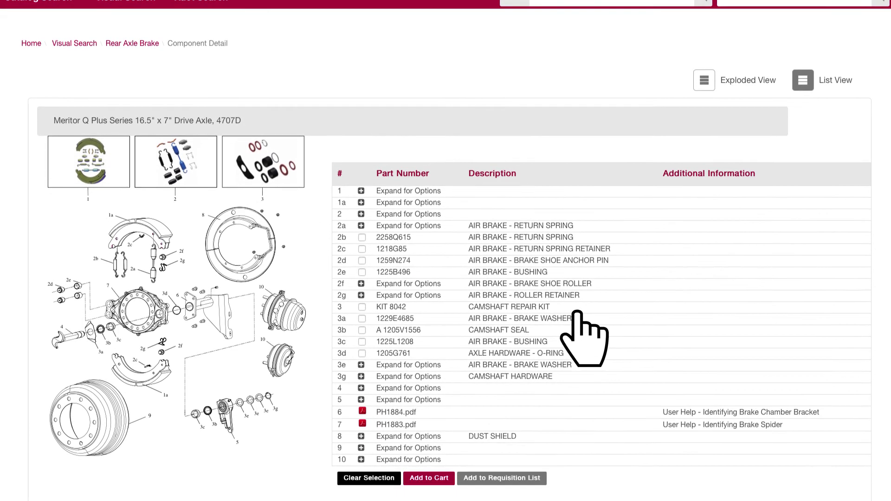
pyautogui.click(491, 364)
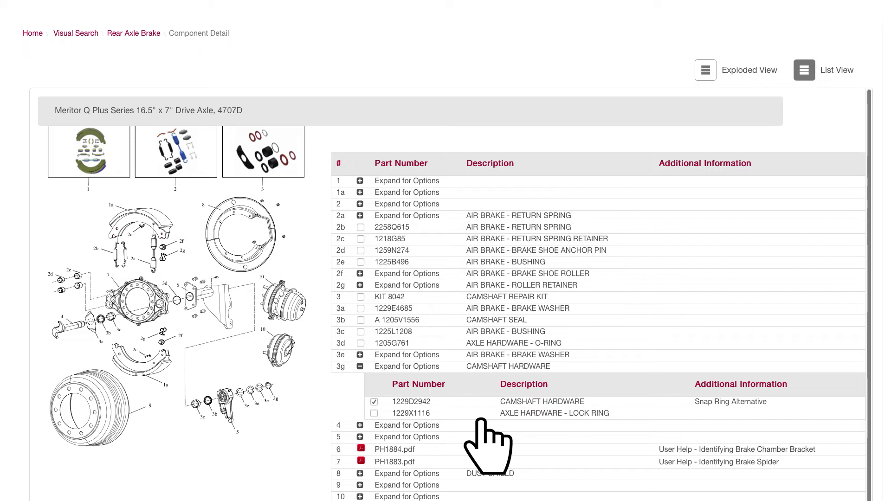
pyautogui.scroll(-2, 482, 420)
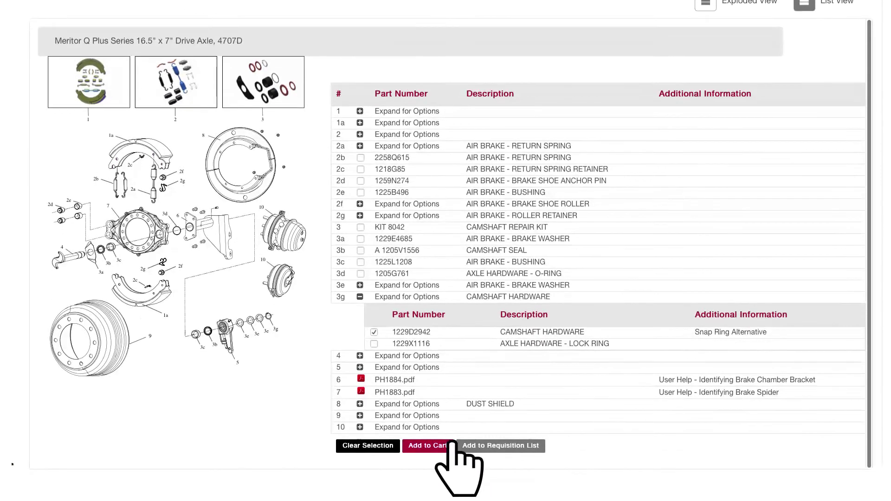
pyautogui.click(447, 447)
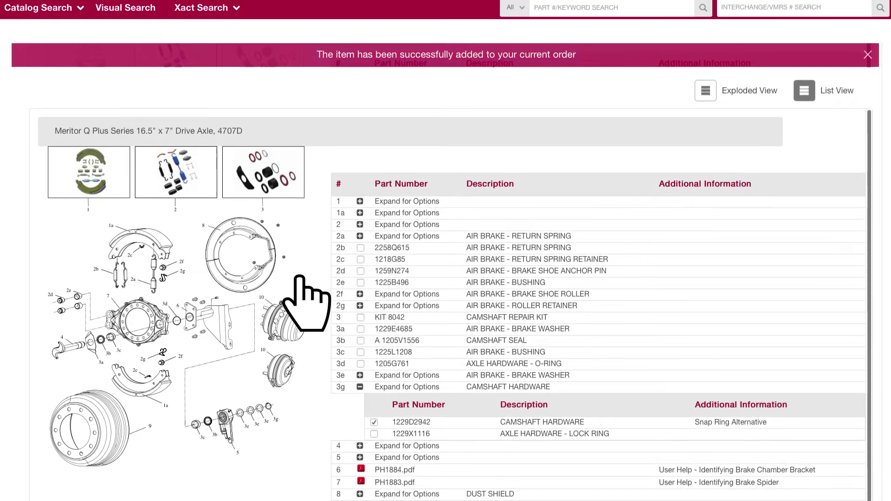
# Start a Hutchens H/CH 9700 TWS trailer suspension visual search filtered to Euclid and Mach brands
pyautogui.click(126, 84)
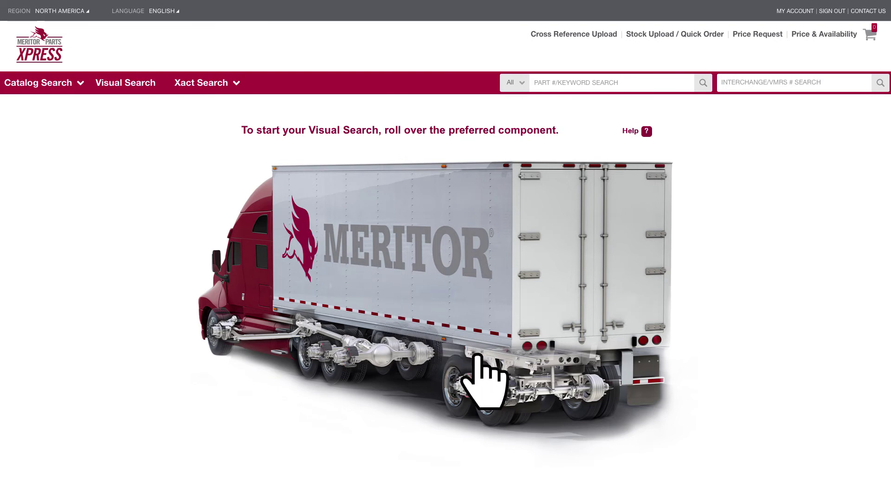
pyautogui.moveTo(529, 369)
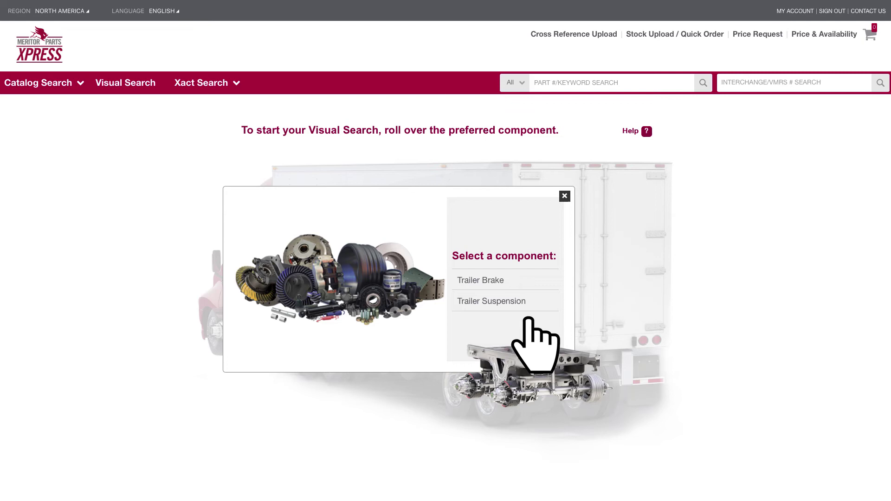
pyautogui.click(384, 217)
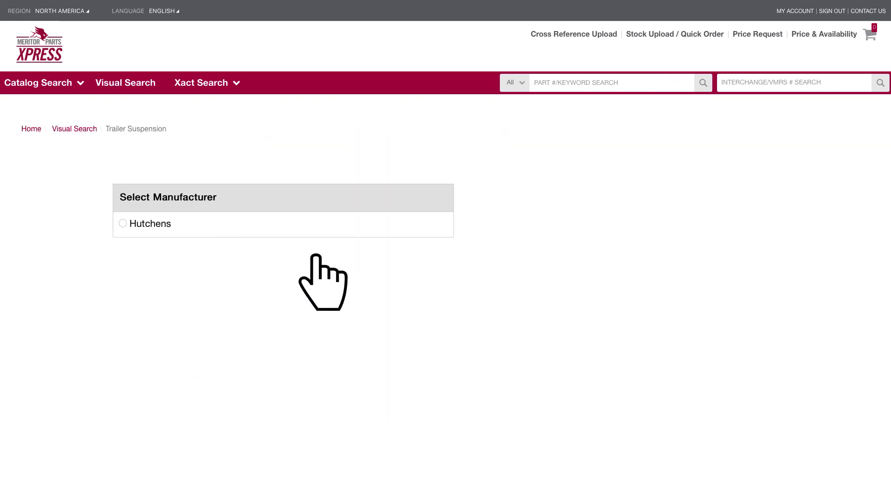
pyautogui.click(140, 222)
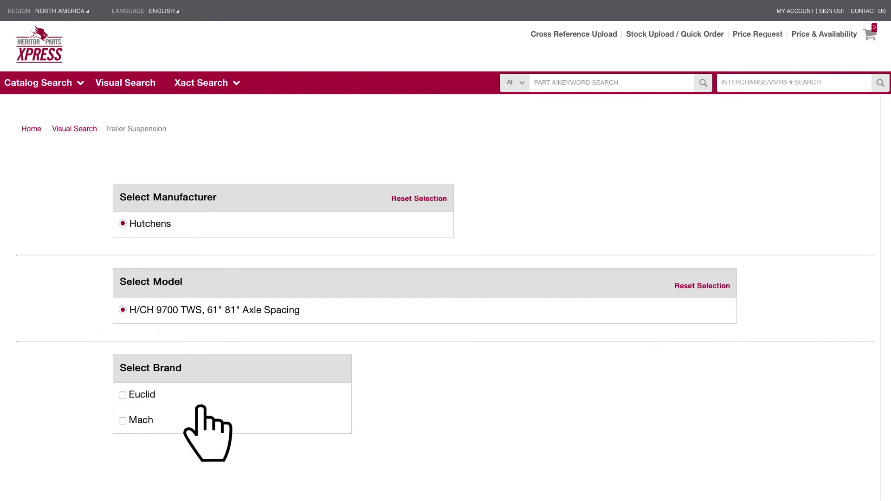
pyautogui.click(127, 390)
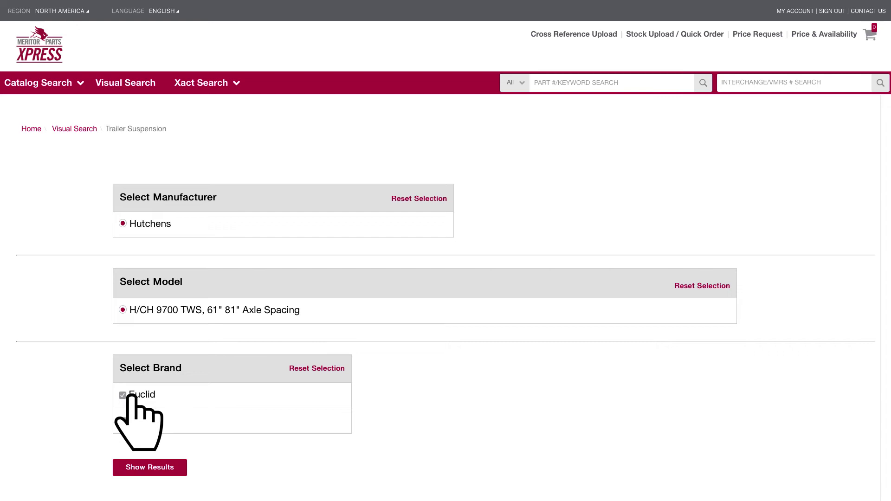
pyautogui.click(139, 421)
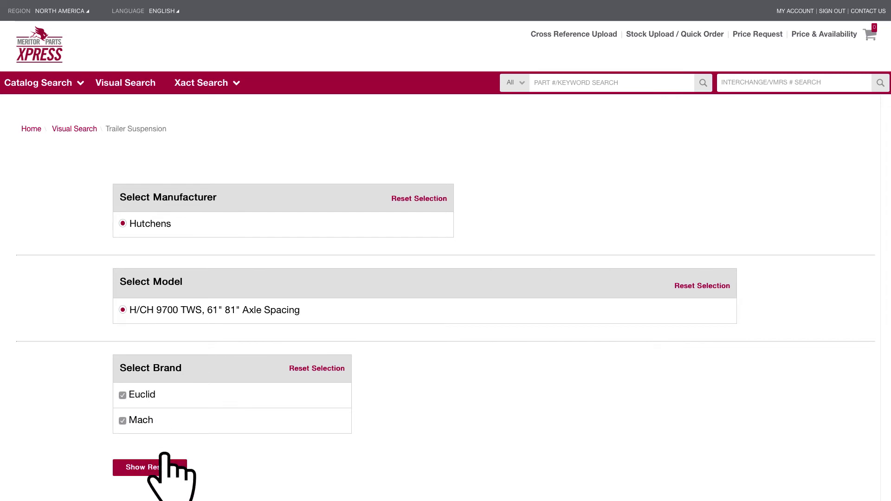
# Show the H/CH 9700 TWS exploded view, open item 4's equalizer options and check S.O.S
pyautogui.click(165, 455)
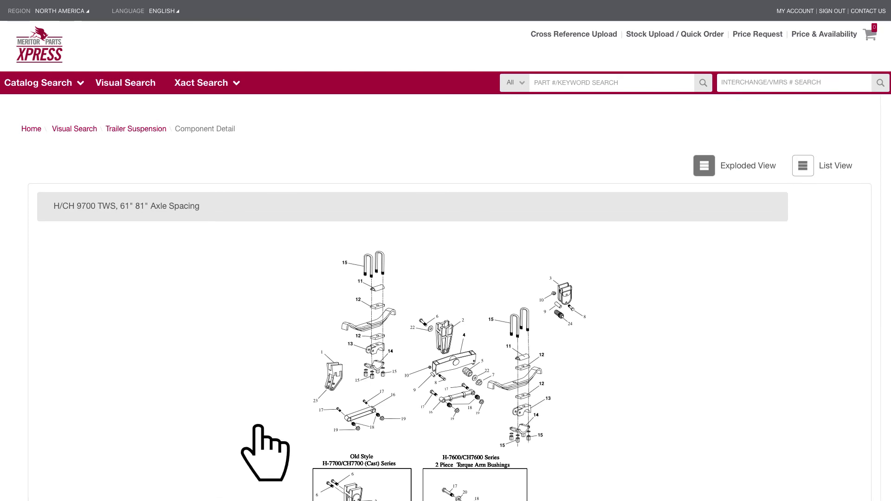
pyautogui.click(455, 369)
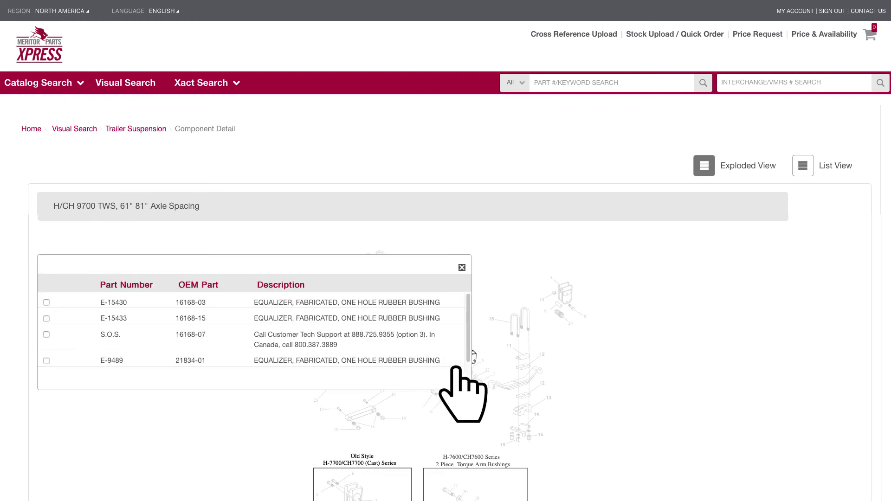
pyautogui.click(119, 338)
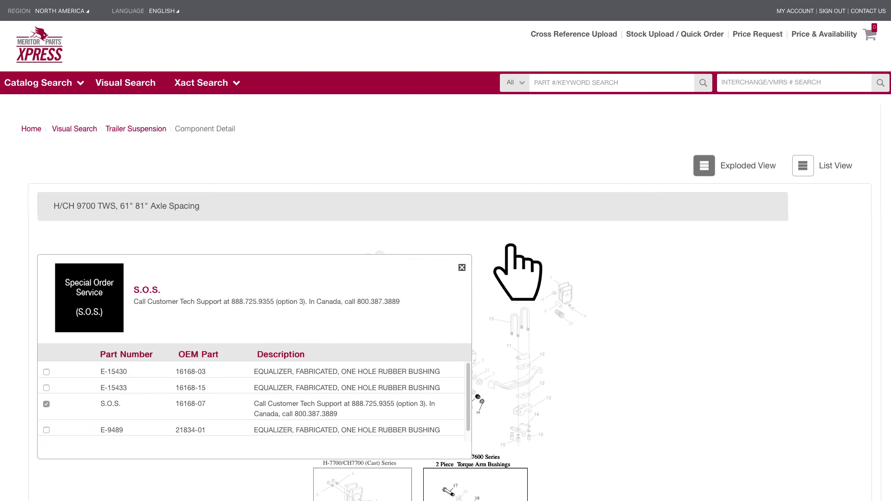
# List the suspension parts as a table with the row 12 Delrin pad and row 3 rear hanger options expanded
pyautogui.click(836, 168)
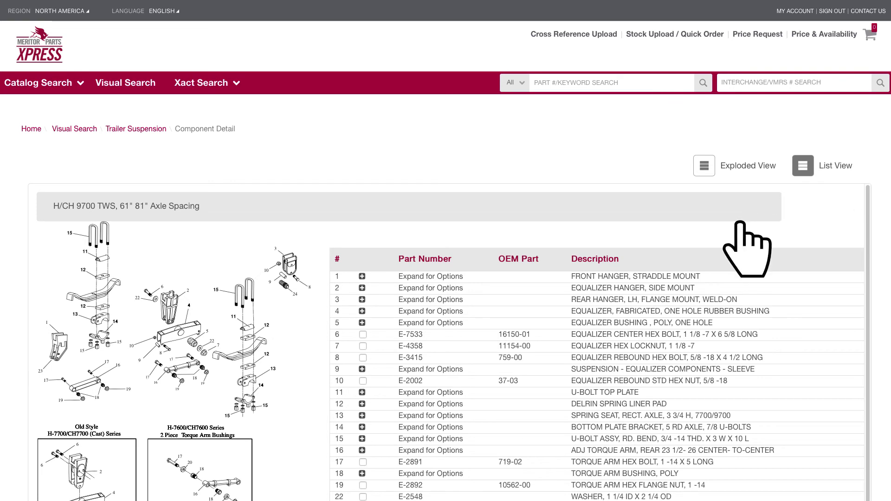
pyautogui.click(443, 403)
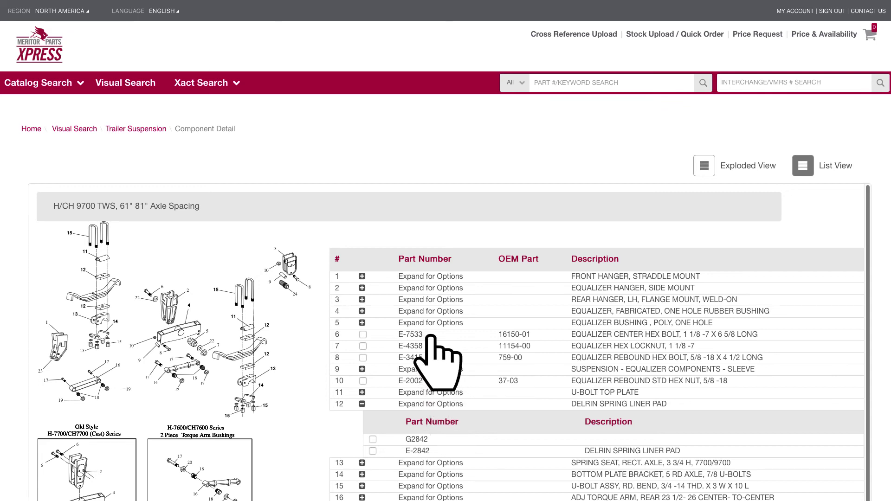
pyautogui.click(424, 301)
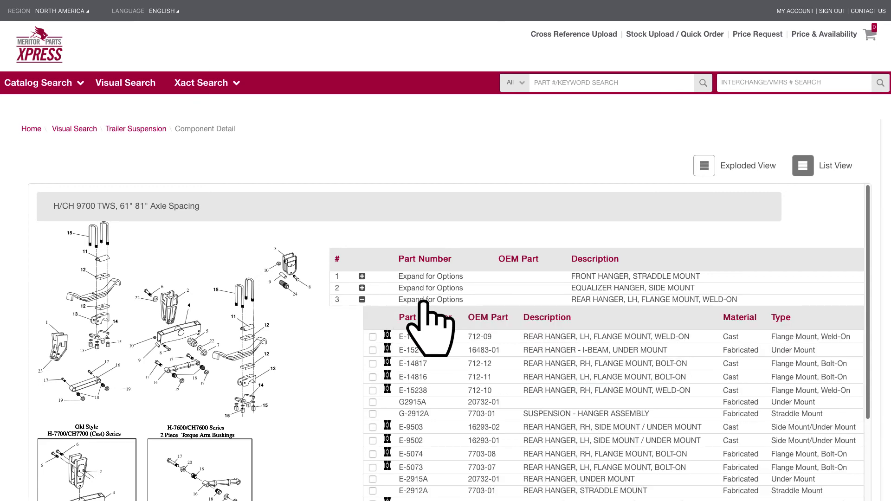